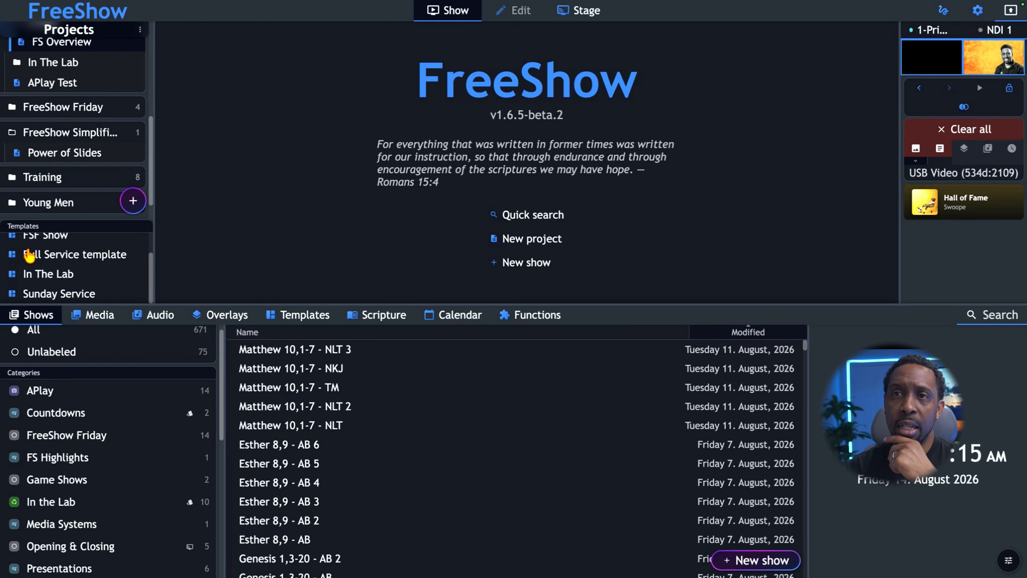
Step: Create a project from the FSF Show template, keeping its default date name
{"action": "scroll", "coordinate": [30, 254], "scroll_direction": "up", "scroll_amount": 1}
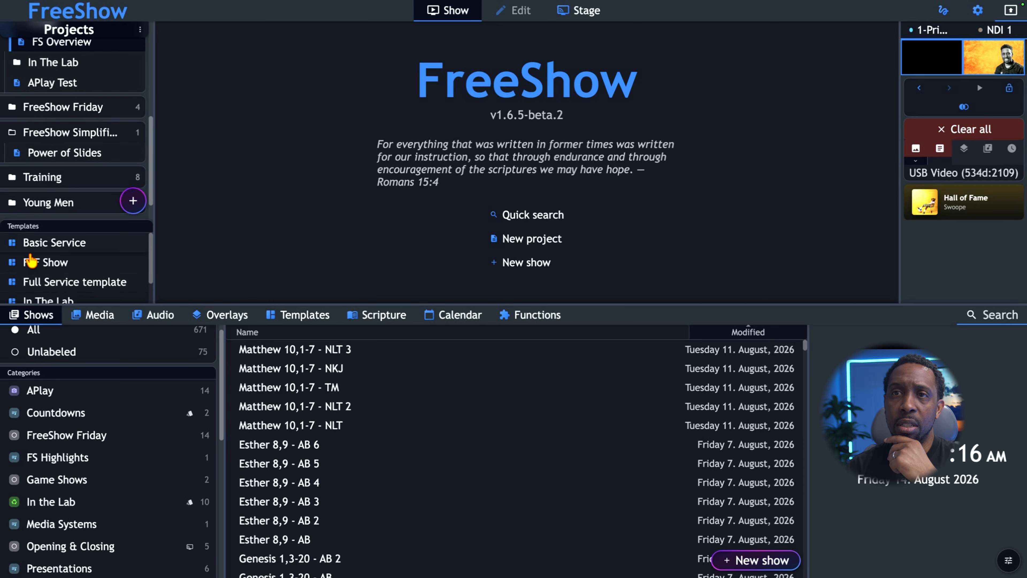
{"action": "left_click", "coordinate": [42, 265]}
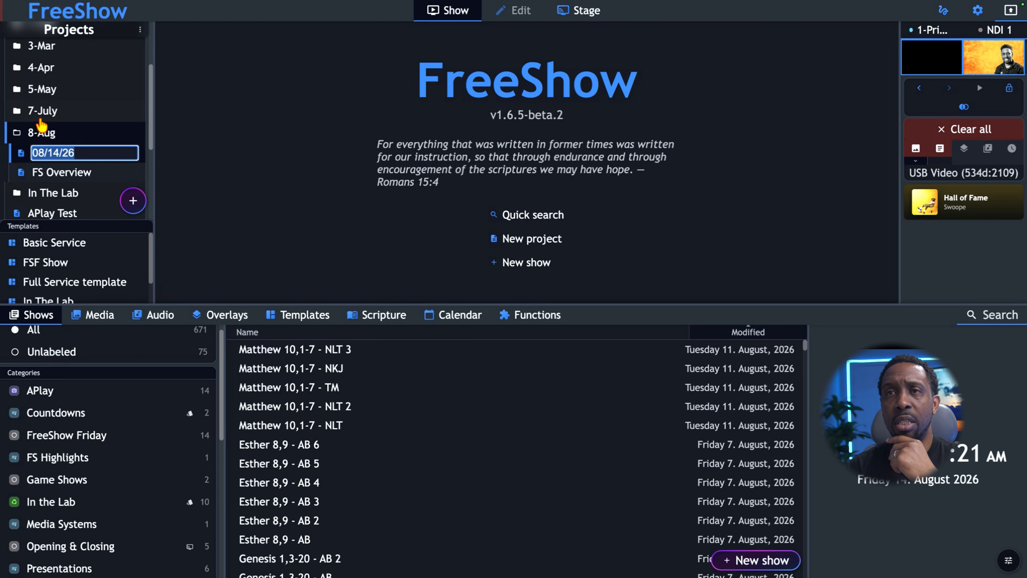
{"action": "scroll", "coordinate": [42, 125], "scroll_direction": "up", "scroll_amount": 2}
{"action": "scroll", "coordinate": [41, 125], "scroll_direction": "down", "scroll_amount": 2}
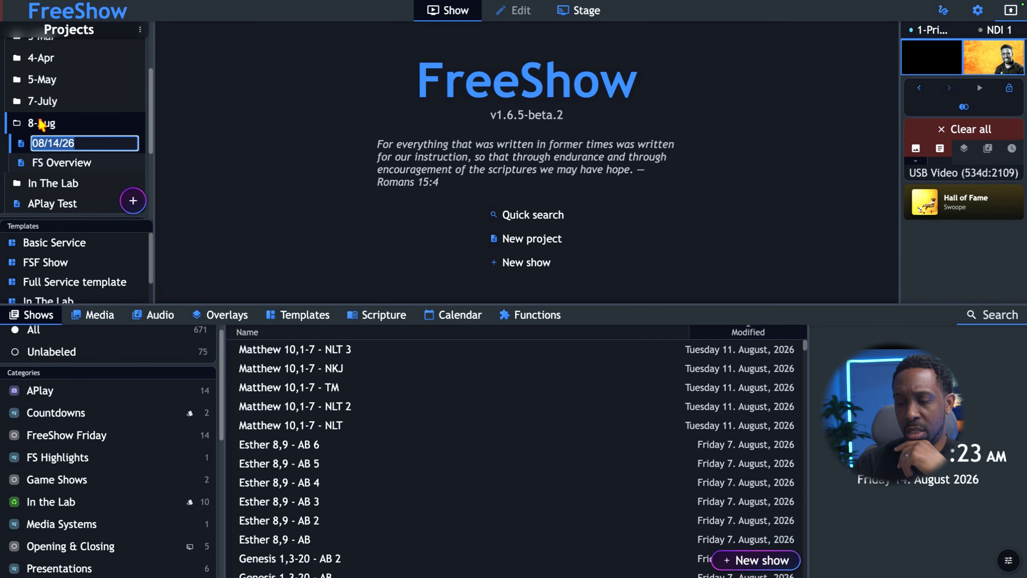
{"action": "key", "text": "Return"}
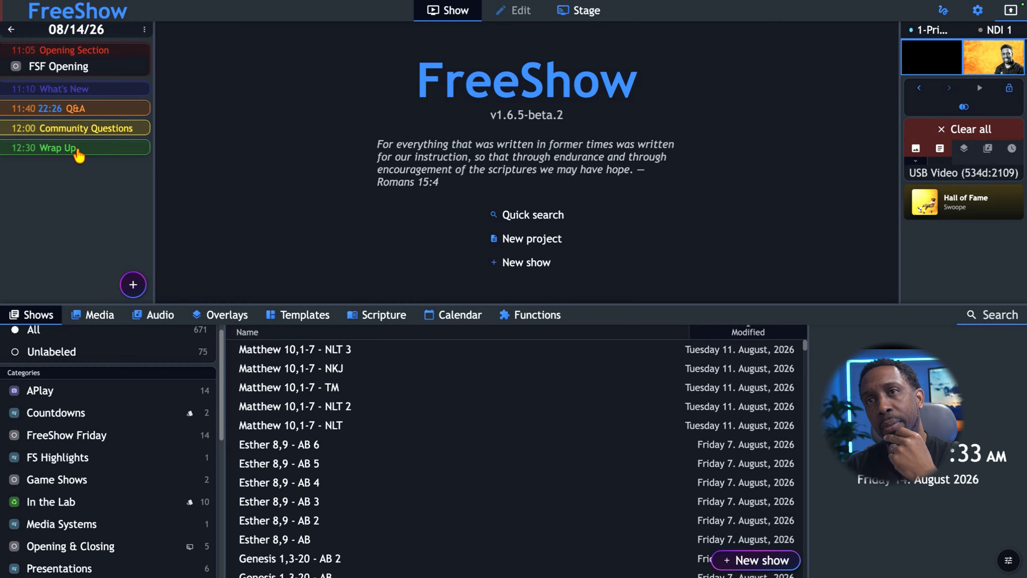
Step: Open the FSF Show project template for editing and add a placeholder to its What's New section
{"action": "left_click", "coordinate": [11, 30]}
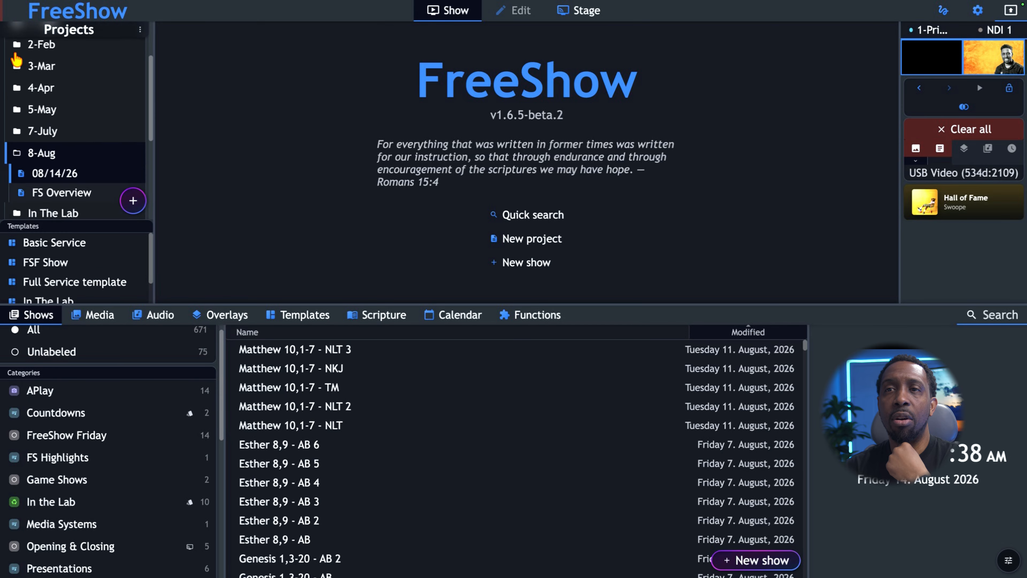
{"action": "right_click", "coordinate": [48, 265]}
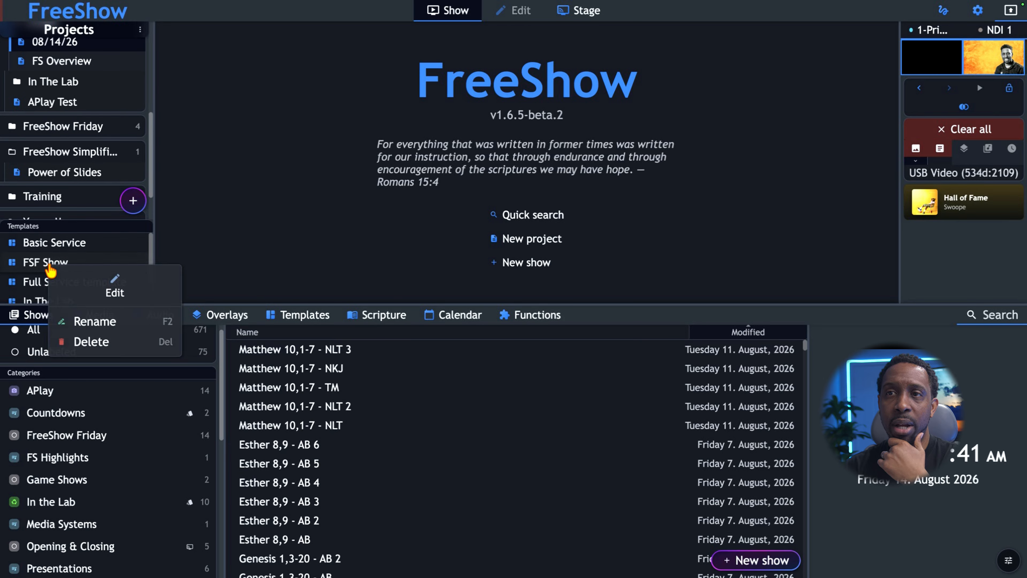
{"action": "left_click", "coordinate": [100, 291]}
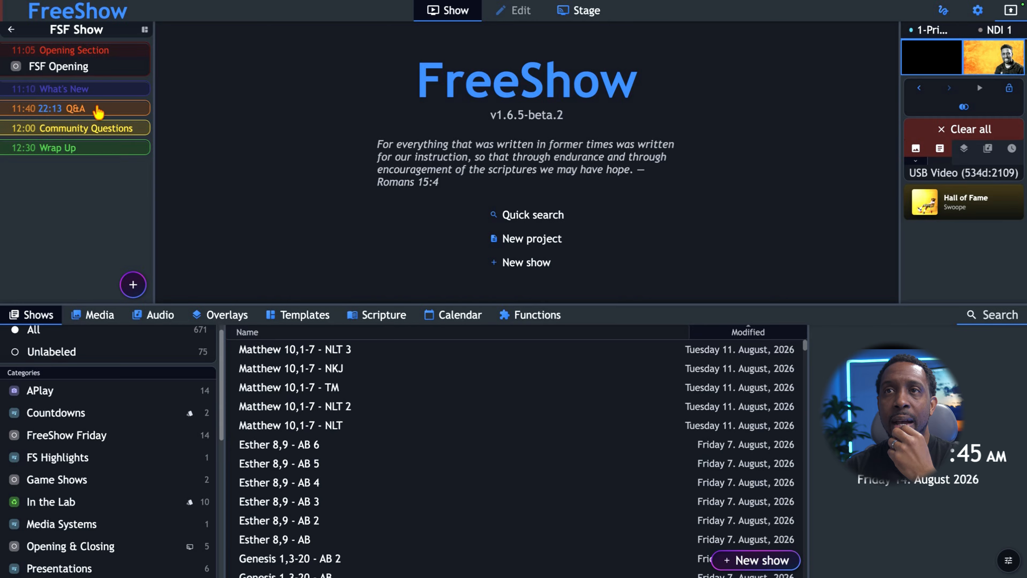
{"action": "left_click", "coordinate": [87, 92]}
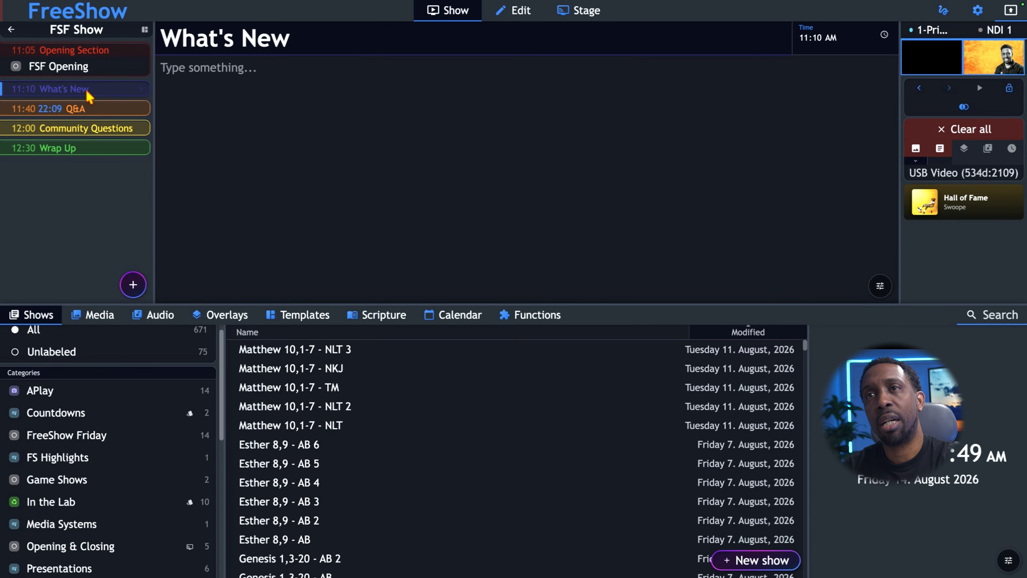
{"action": "left_click", "coordinate": [133, 284]}
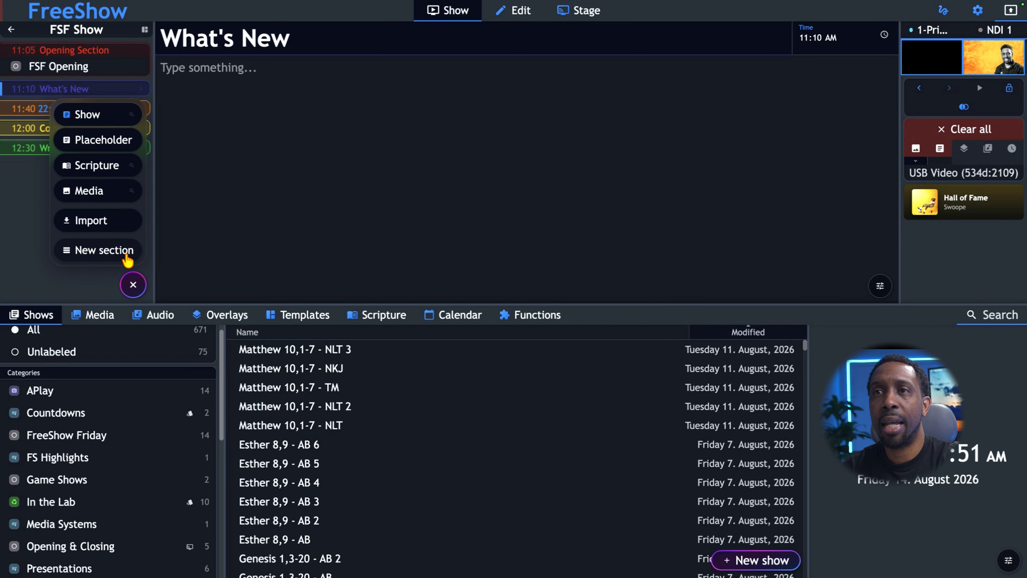
{"action": "left_click", "coordinate": [102, 141]}
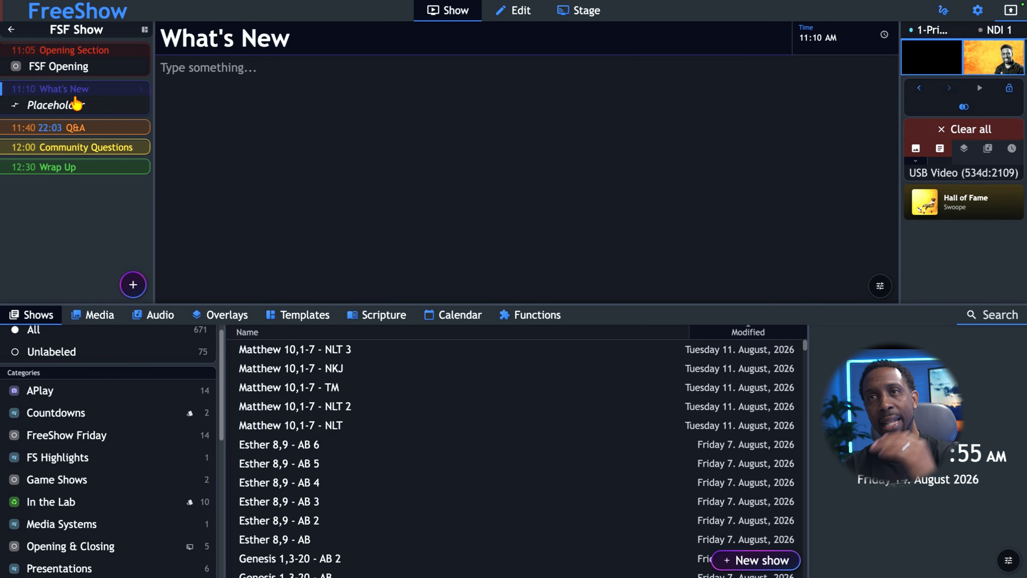
Step: Add one placeholder each to the template's Q&A, Community Questions and Wrap Up sections
{"action": "left_click", "coordinate": [99, 128]}
{"action": "left_click", "coordinate": [134, 284]}
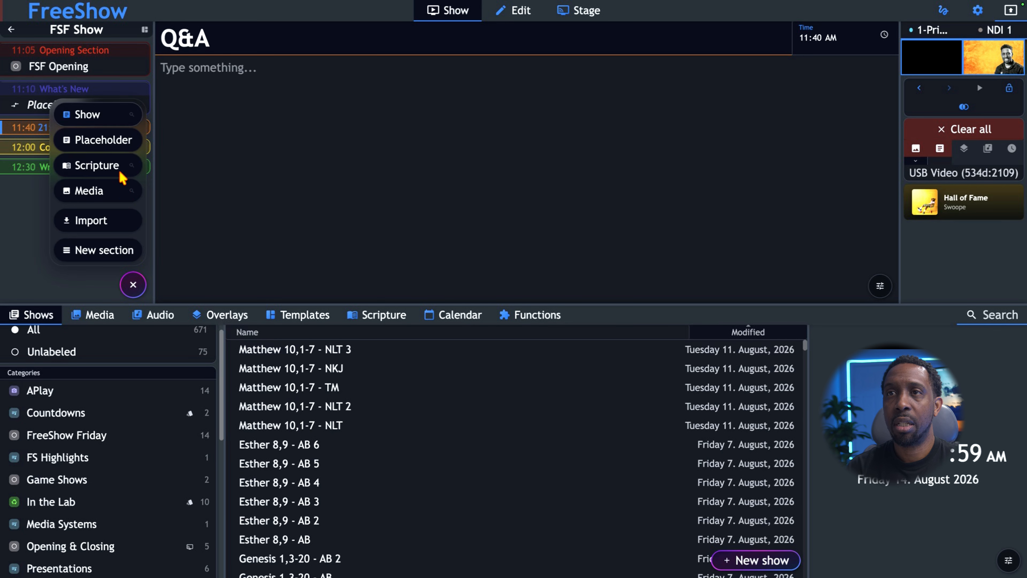
{"action": "left_click", "coordinate": [113, 140]}
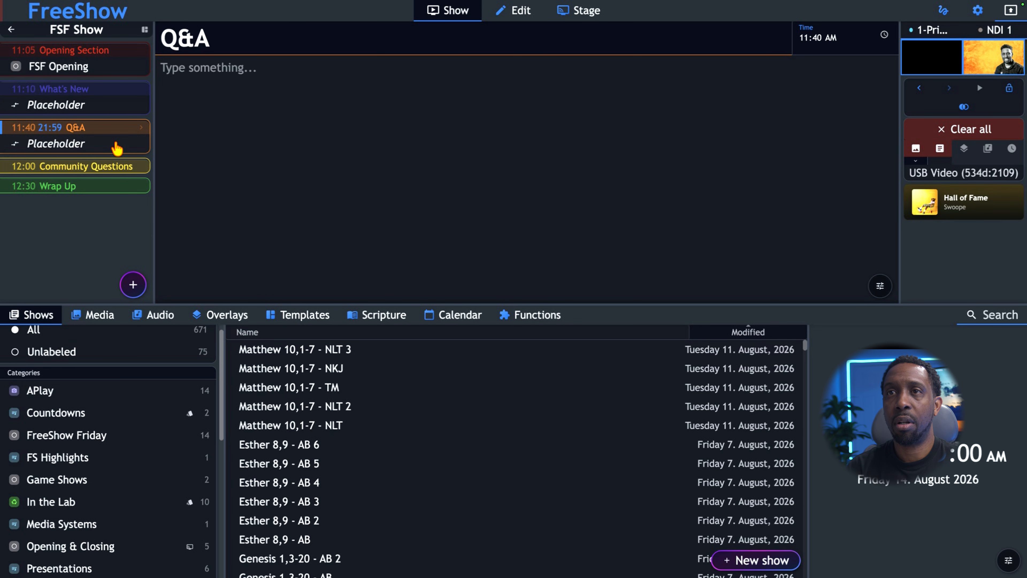
{"action": "left_click", "coordinate": [102, 165]}
{"action": "left_click", "coordinate": [133, 285]}
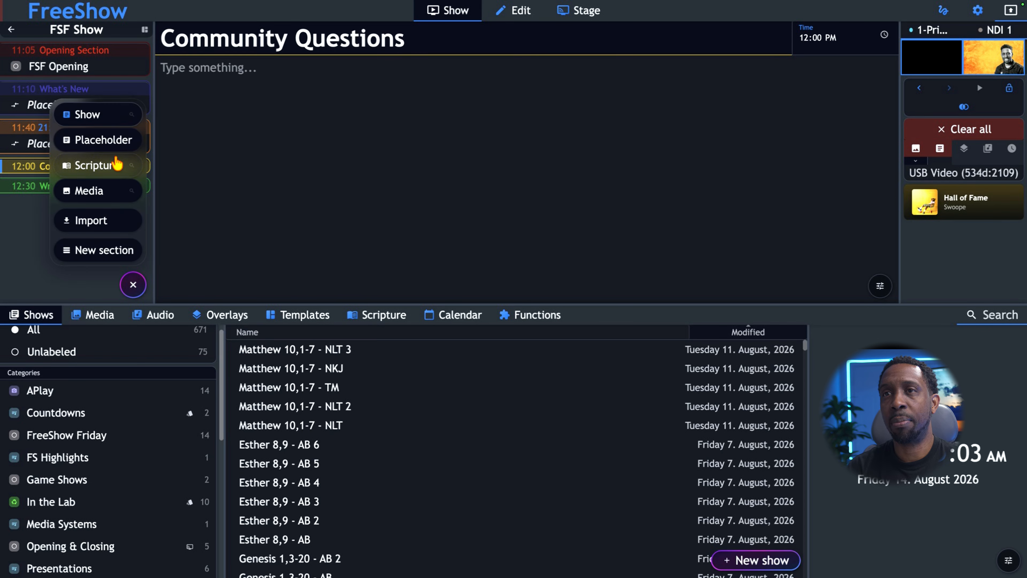
{"action": "left_click", "coordinate": [110, 140]}
{"action": "left_click", "coordinate": [87, 205]}
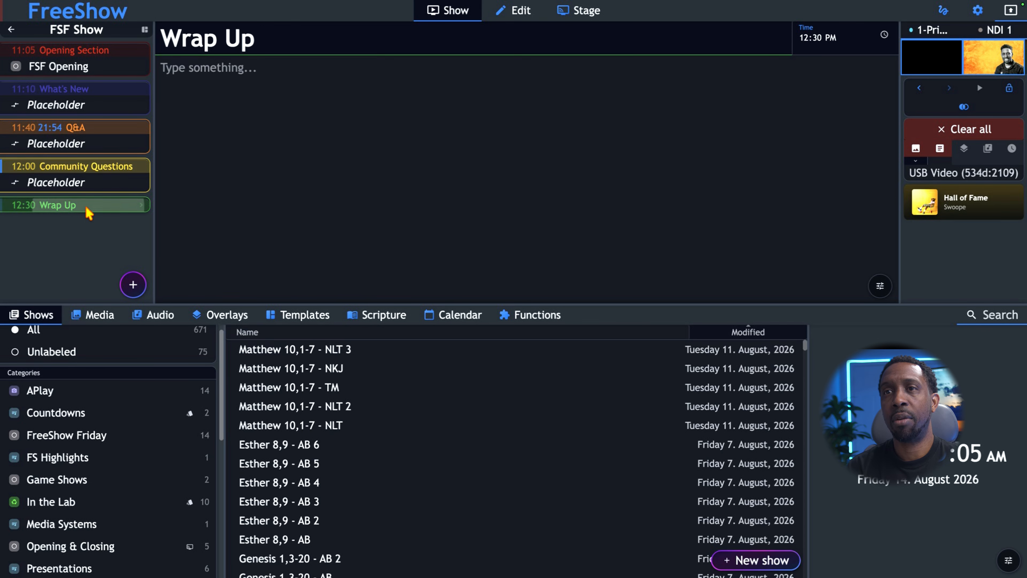
{"action": "left_click", "coordinate": [142, 289]}
{"action": "left_click", "coordinate": [95, 145]}
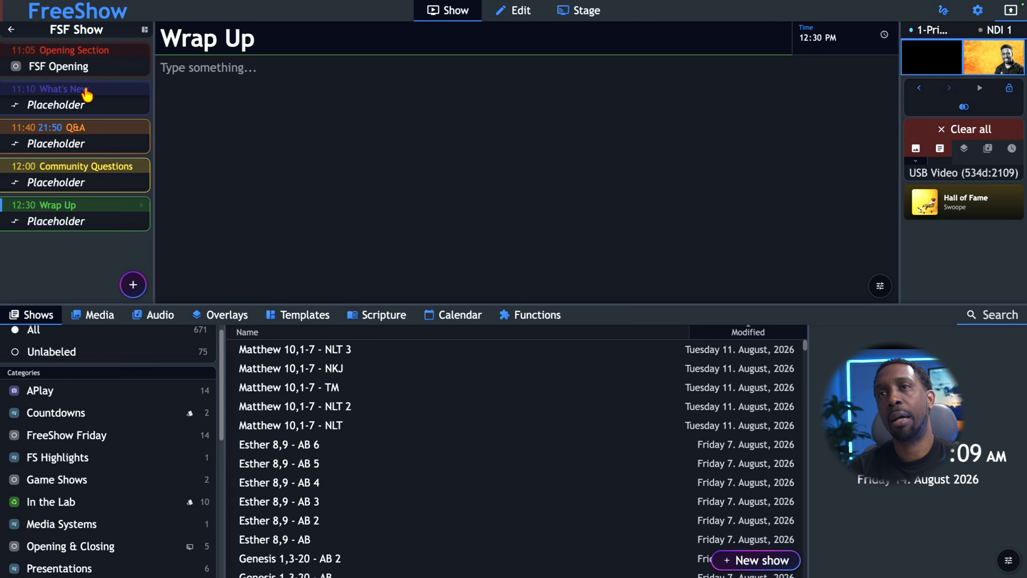
Step: Add two more placeholders to the Q&A section of the FSF Show template
{"action": "left_click", "coordinate": [110, 130]}
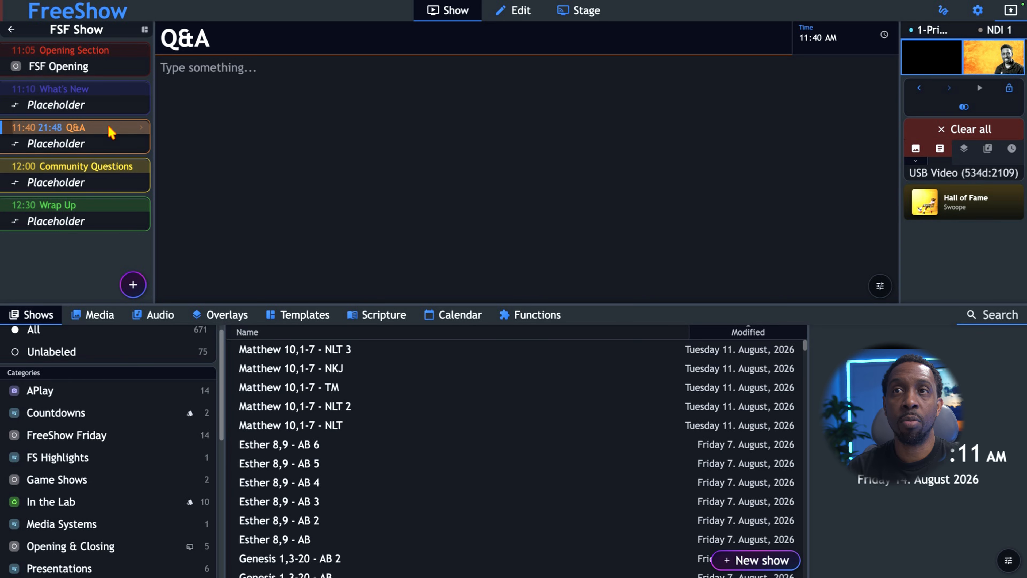
{"action": "left_click", "coordinate": [133, 284]}
{"action": "left_click", "coordinate": [115, 144]}
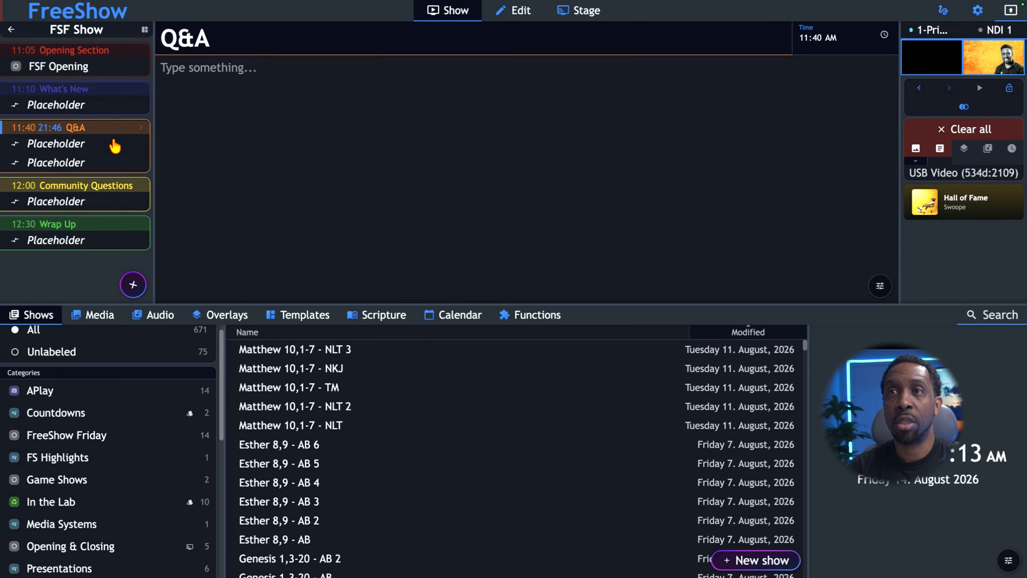
{"action": "left_click", "coordinate": [133, 284]}
{"action": "left_click", "coordinate": [115, 144]}
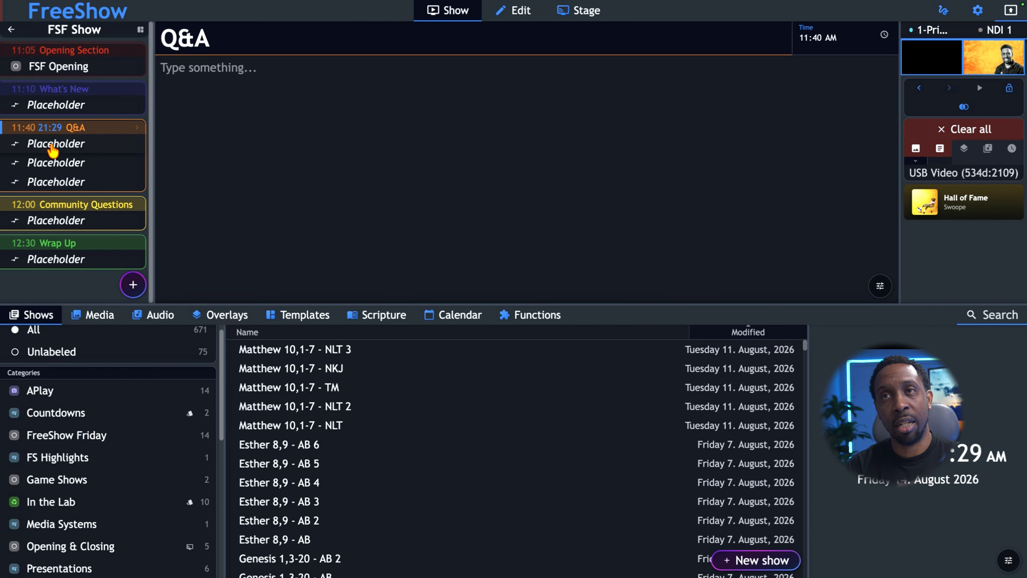
Step: Leave the template and delete the 08/14/26 project from the 8-Aug folder
{"action": "left_click", "coordinate": [12, 30]}
{"action": "scroll", "coordinate": [42, 199], "scroll_direction": "down", "scroll_amount": 2}
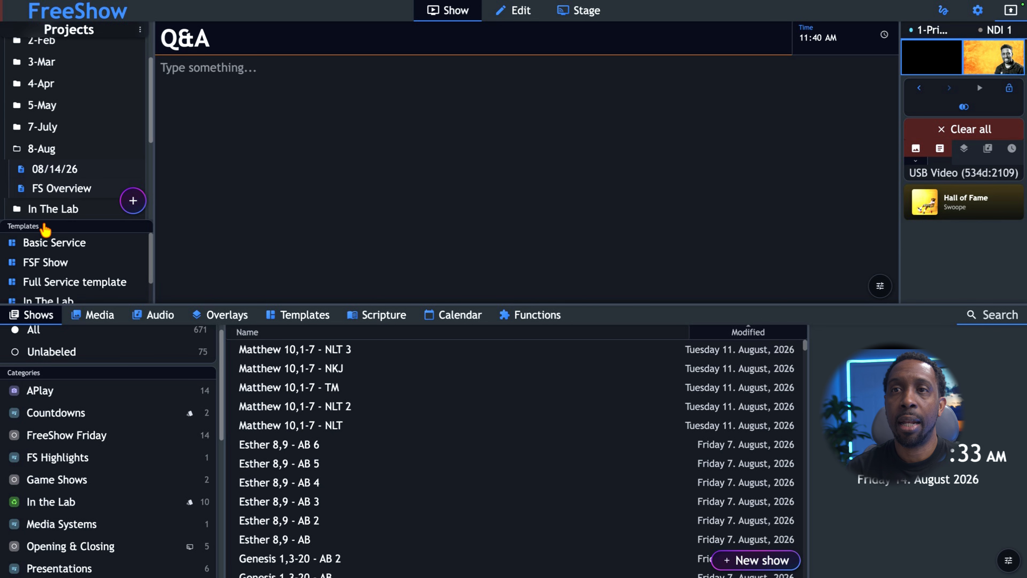
{"action": "scroll", "coordinate": [55, 155], "scroll_direction": "up", "scroll_amount": 2}
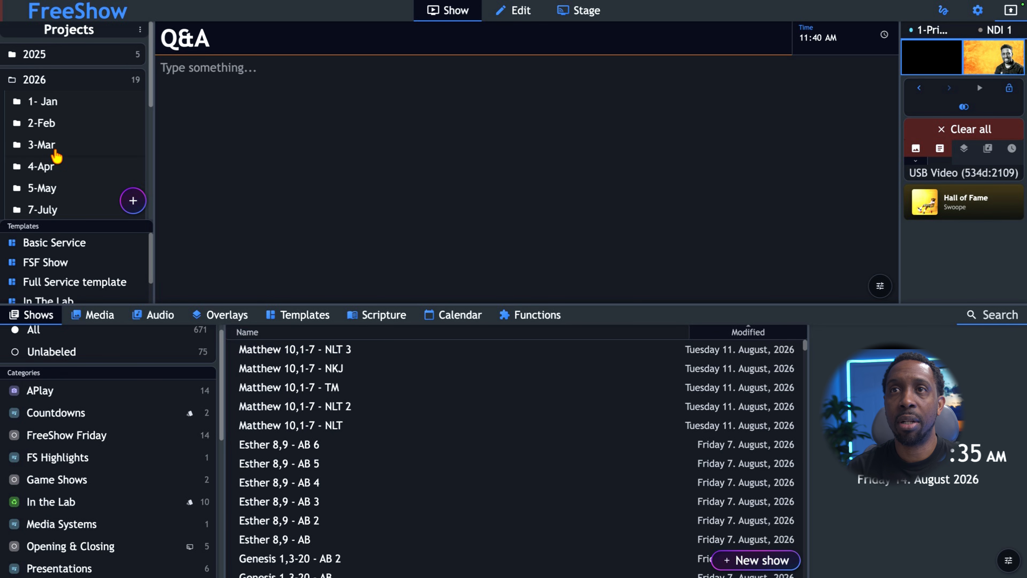
{"action": "scroll", "coordinate": [57, 151], "scroll_direction": "down", "scroll_amount": 1}
{"action": "scroll", "coordinate": [57, 152], "scroll_direction": "down", "scroll_amount": 2}
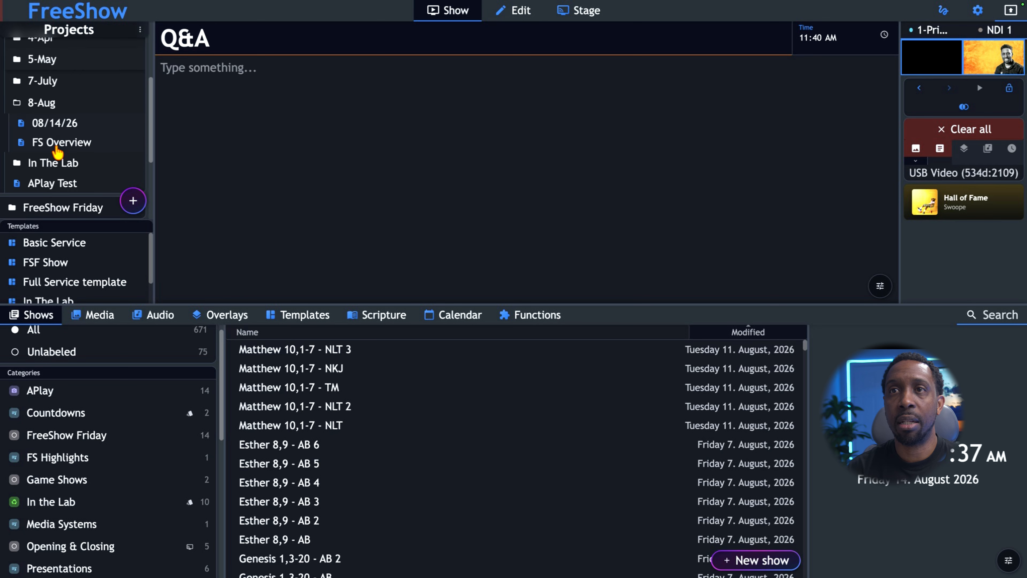
{"action": "right_click", "coordinate": [55, 117]}
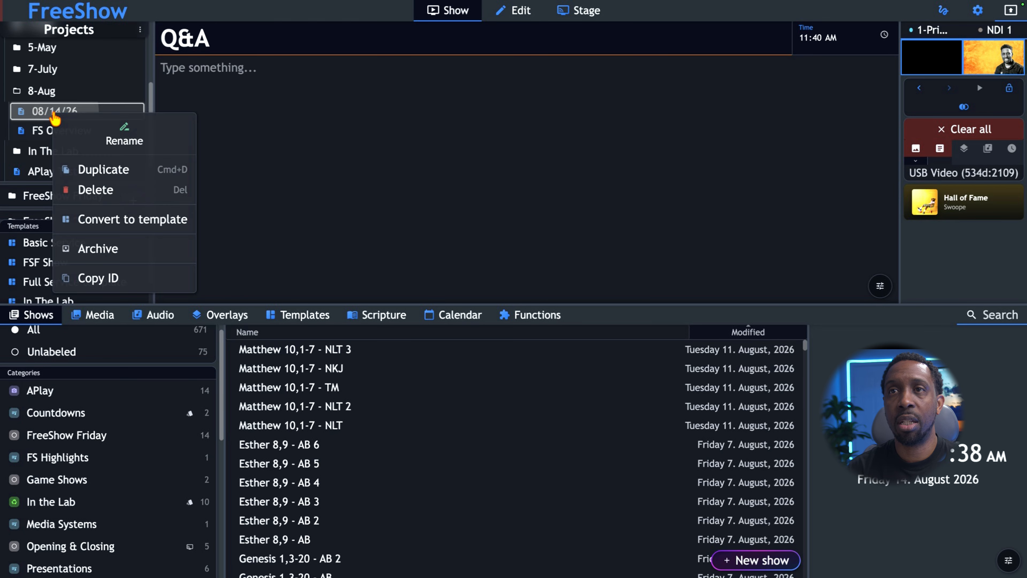
{"action": "left_click", "coordinate": [90, 197]}
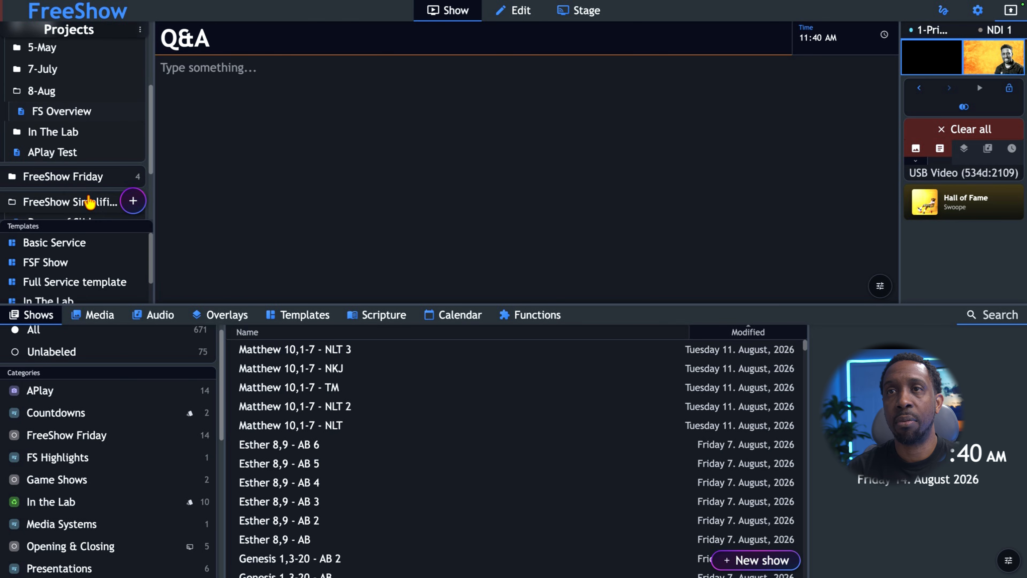
Step: Create a project from the FSF Show template with the default date name, and fill its What's New placeholder with the Begin Shortly show
{"action": "left_click", "coordinate": [58, 265]}
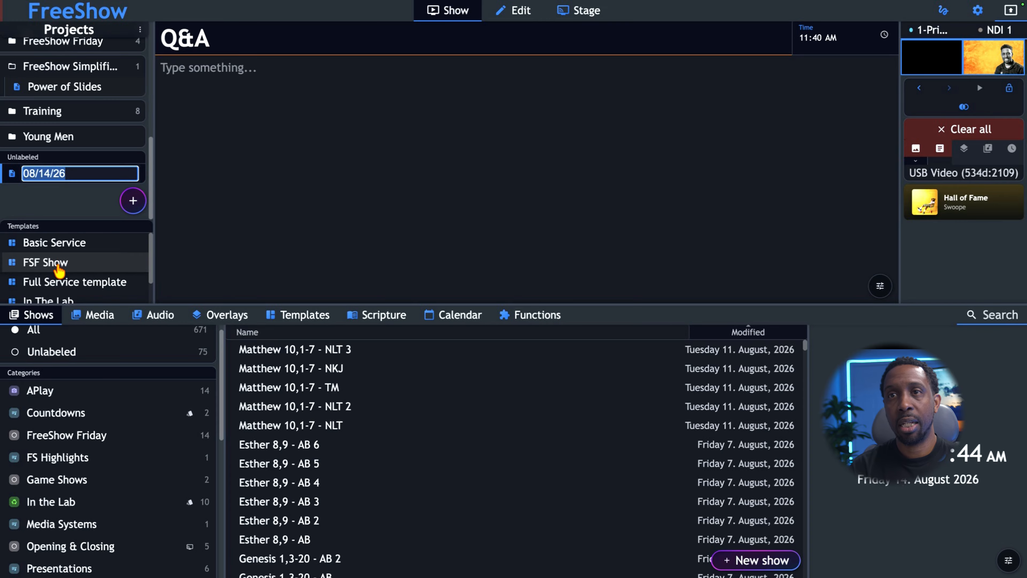
{"action": "left_click", "coordinate": [55, 188]}
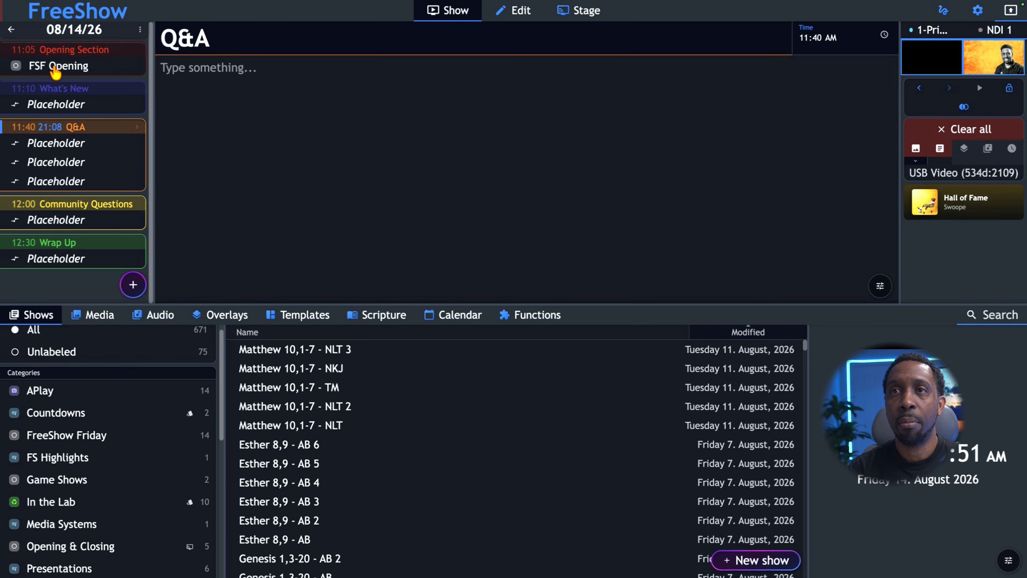
{"action": "left_click", "coordinate": [58, 105]}
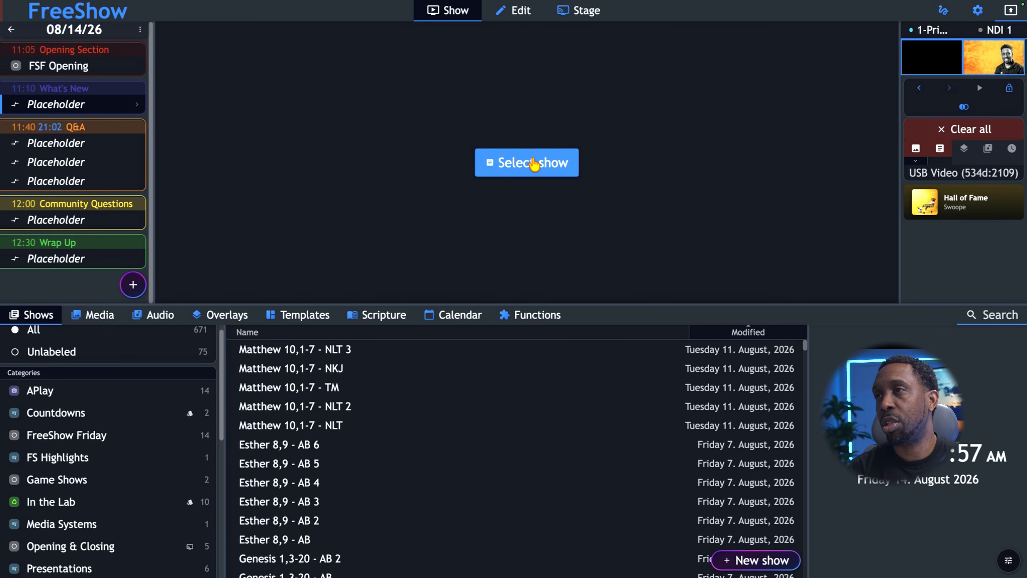
{"action": "left_click", "coordinate": [533, 166]}
{"action": "scroll", "coordinate": [380, 250], "scroll_direction": "down", "scroll_amount": 2}
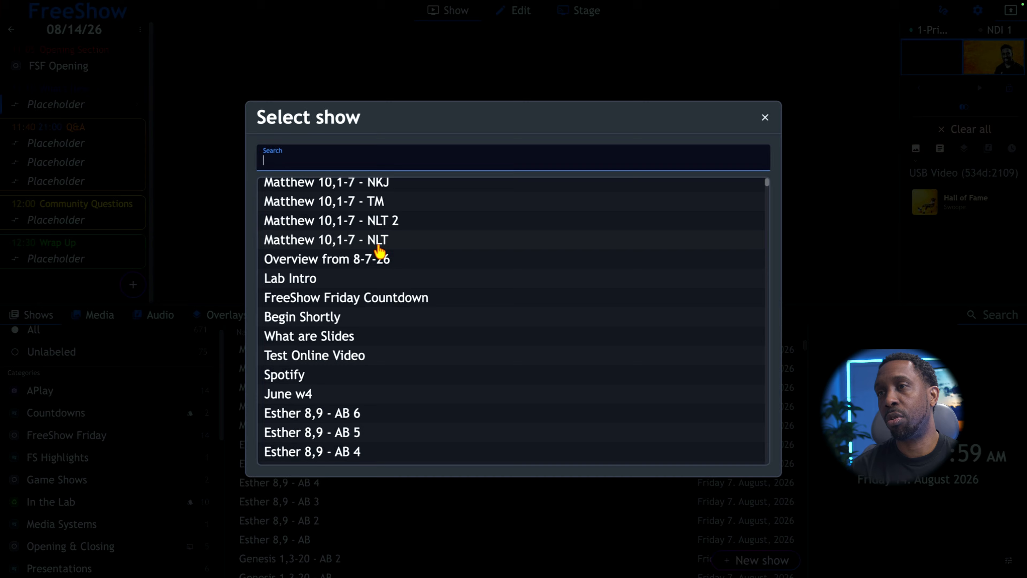
{"action": "left_click", "coordinate": [308, 296]}
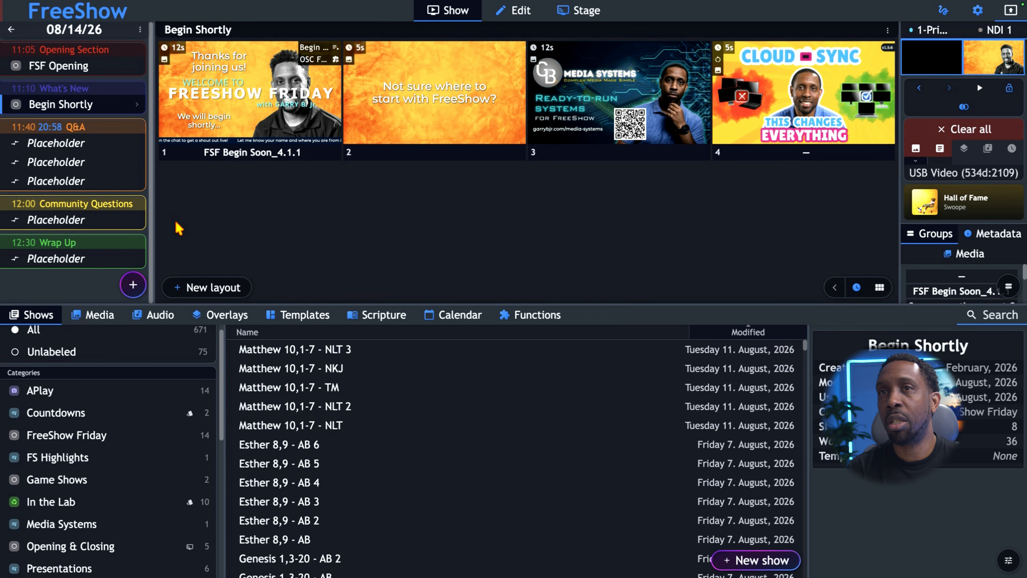
Step: Fill the first Q&A placeholder with the Firm Foundation show, searching for "firm"
{"action": "left_click", "coordinate": [70, 143]}
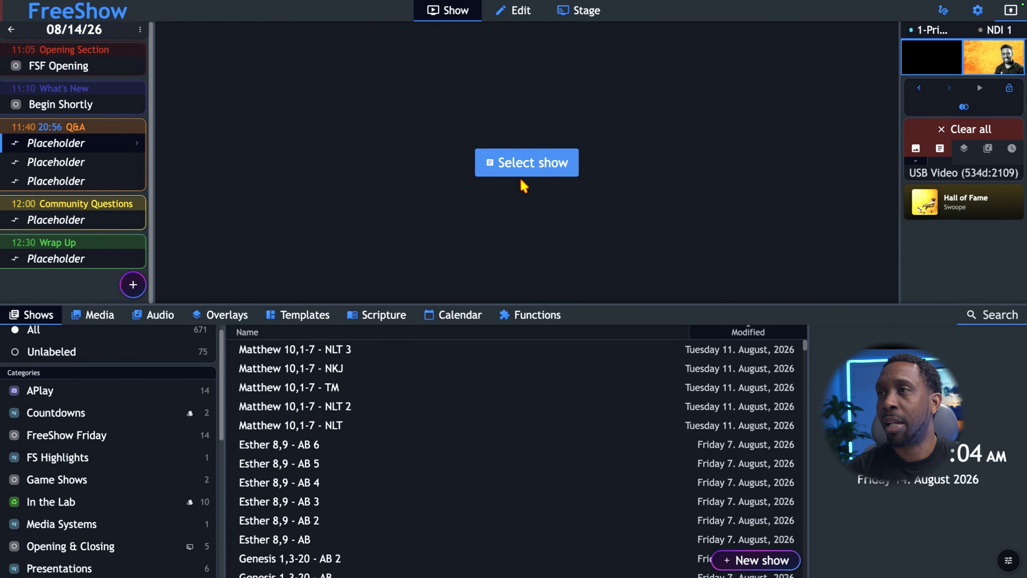
{"action": "left_click", "coordinate": [525, 171]}
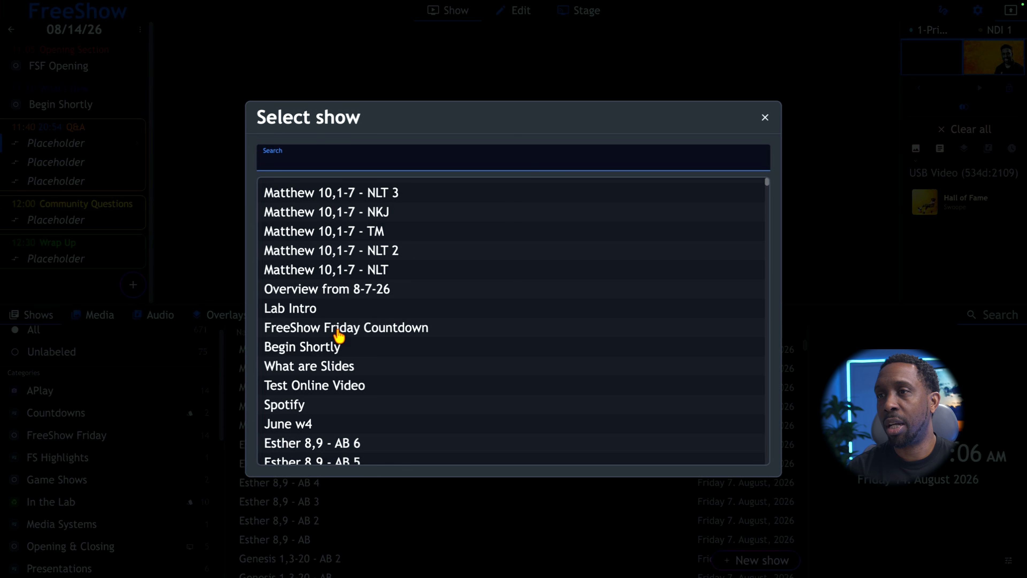
{"action": "type", "text": "firm"}
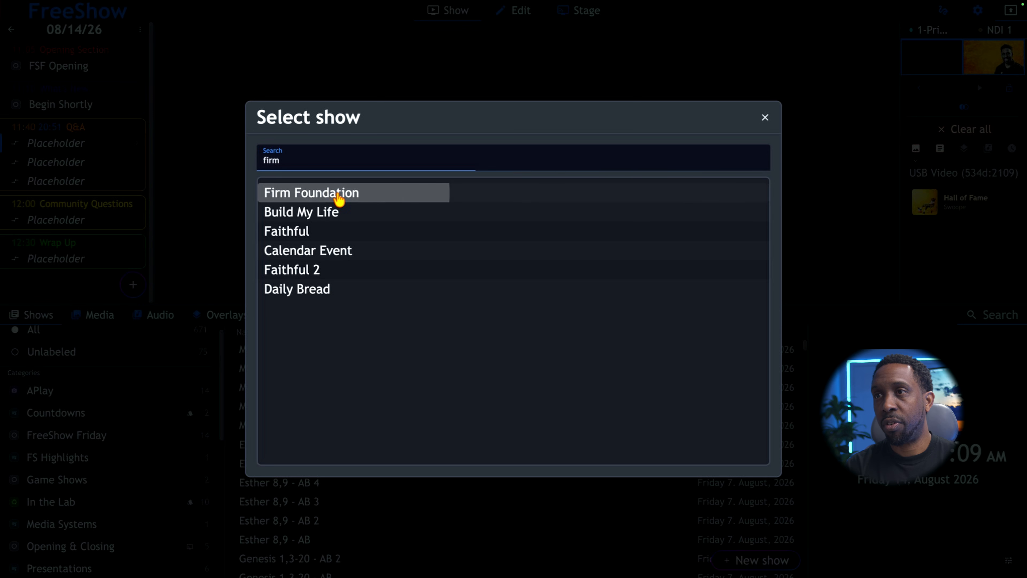
{"action": "left_click", "coordinate": [339, 196]}
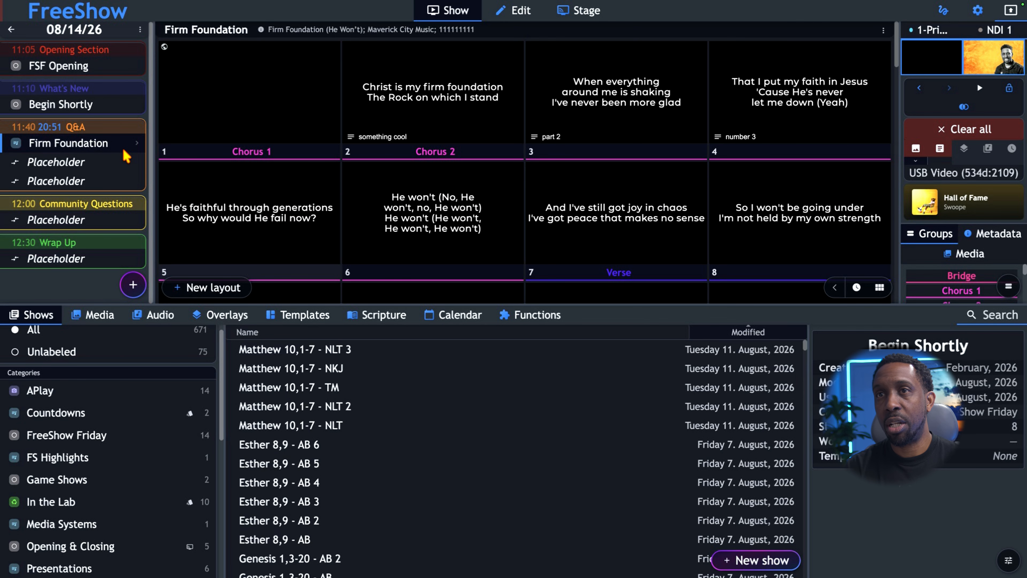
Step: Fill the second Q&A placeholder with the Build My Life show, searching for "buil"
{"action": "left_click", "coordinate": [106, 165]}
{"action": "left_click", "coordinate": [519, 172]}
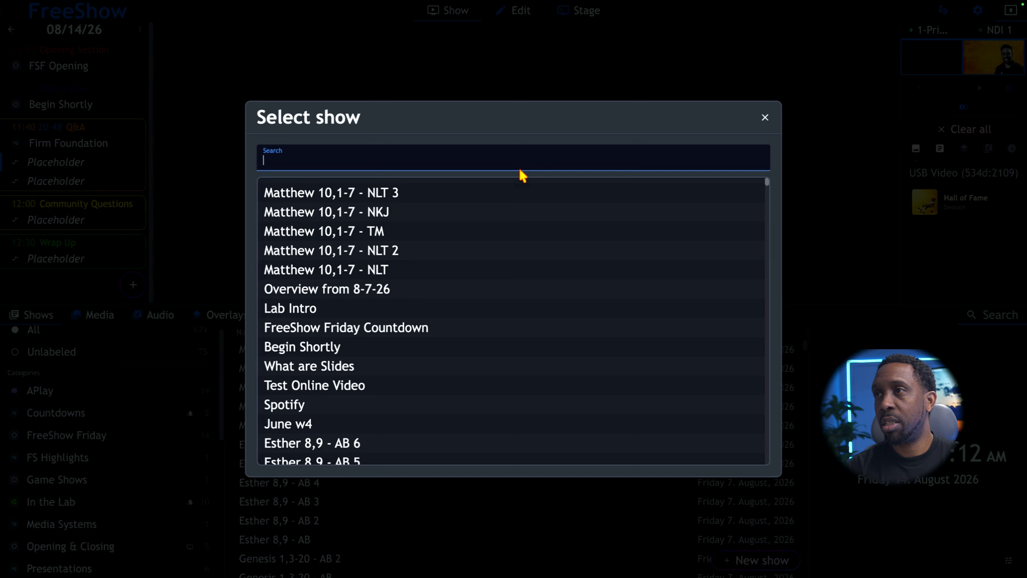
{"action": "type", "text": "b"}
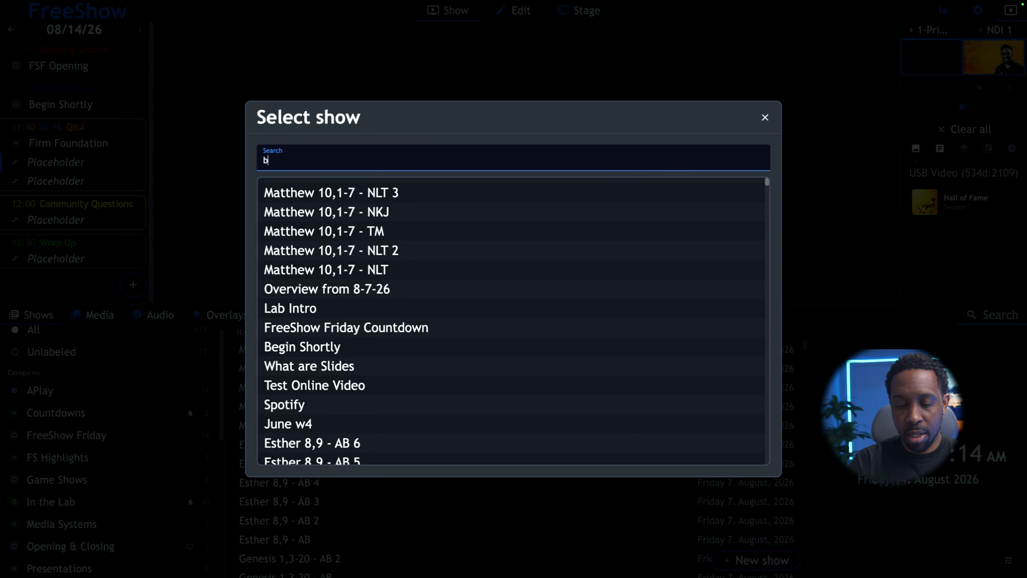
{"action": "type", "text": "uil"}
{"action": "left_click", "coordinate": [300, 196]}
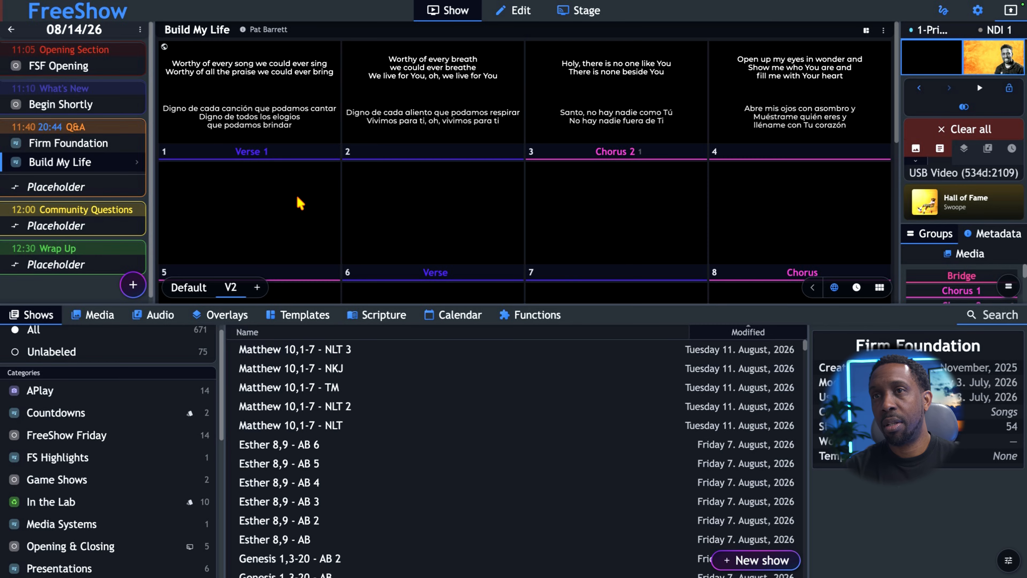
Step: Fill the third Q&A placeholder with the agnus dei show, searching for "agnu"
{"action": "left_click", "coordinate": [64, 183]}
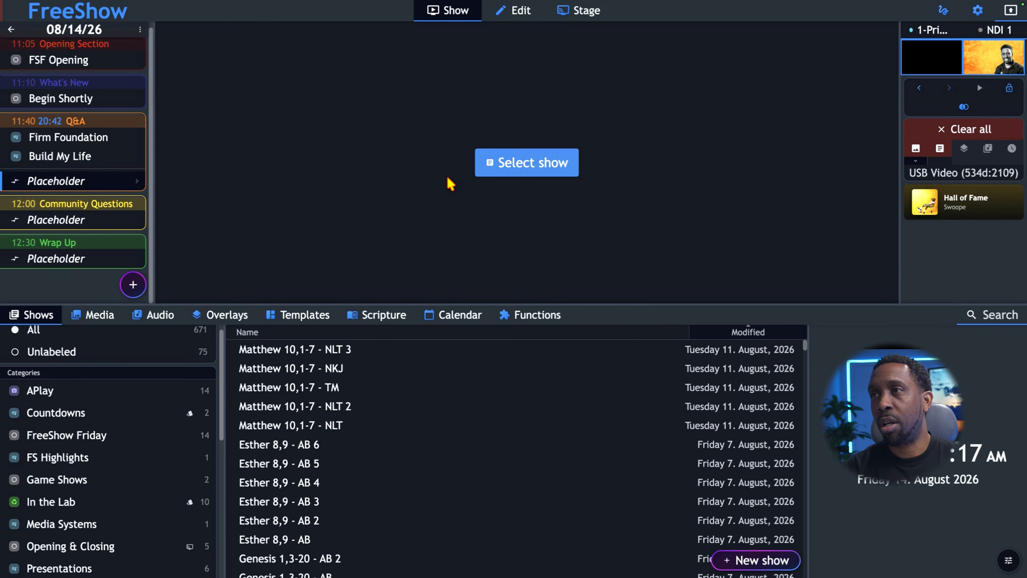
{"action": "left_click", "coordinate": [521, 164]}
{"action": "type", "text": "agnus"}
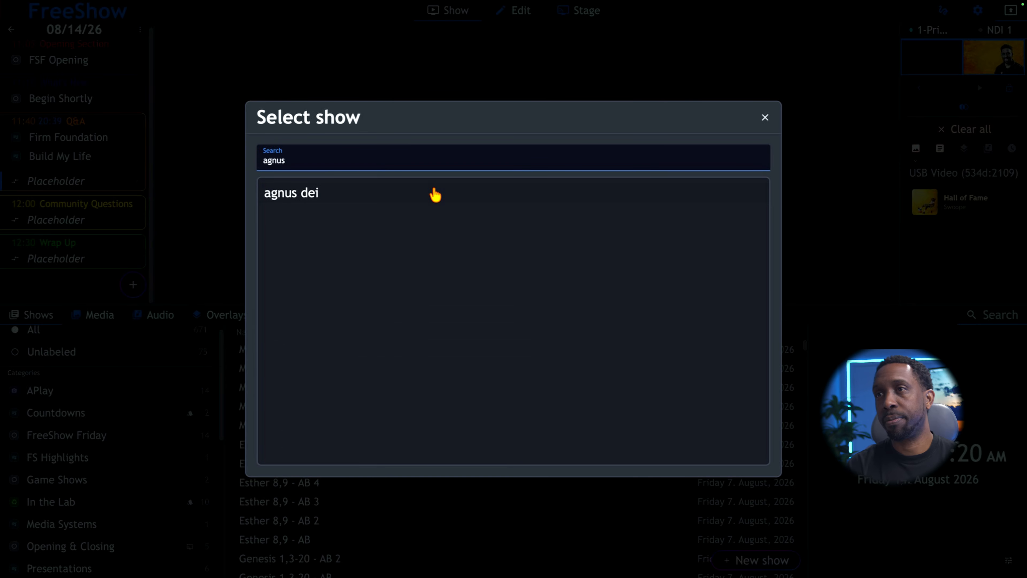
{"action": "left_click", "coordinate": [394, 191]}
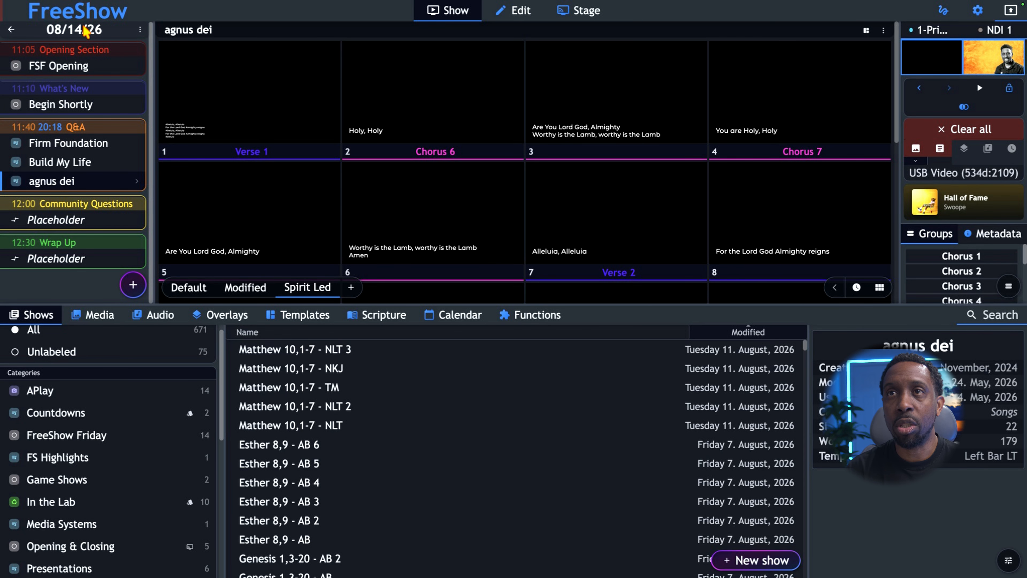
Step: Return to the projects list and move the unlabeled 08/14/26 project into the 8-Aug folder
{"action": "left_click", "coordinate": [11, 29]}
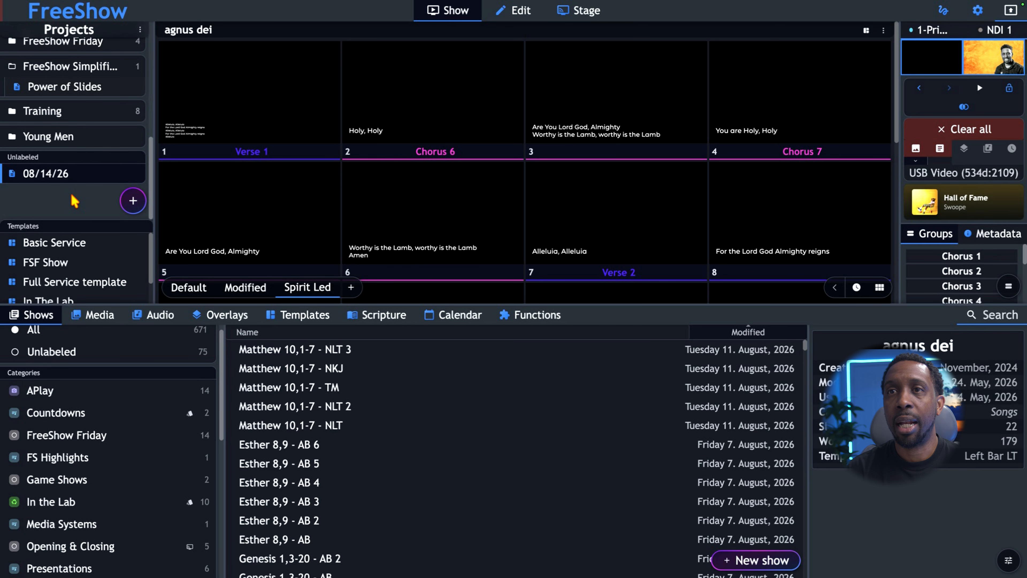
{"action": "scroll", "coordinate": [57, 175], "scroll_direction": "up", "scroll_amount": 1}
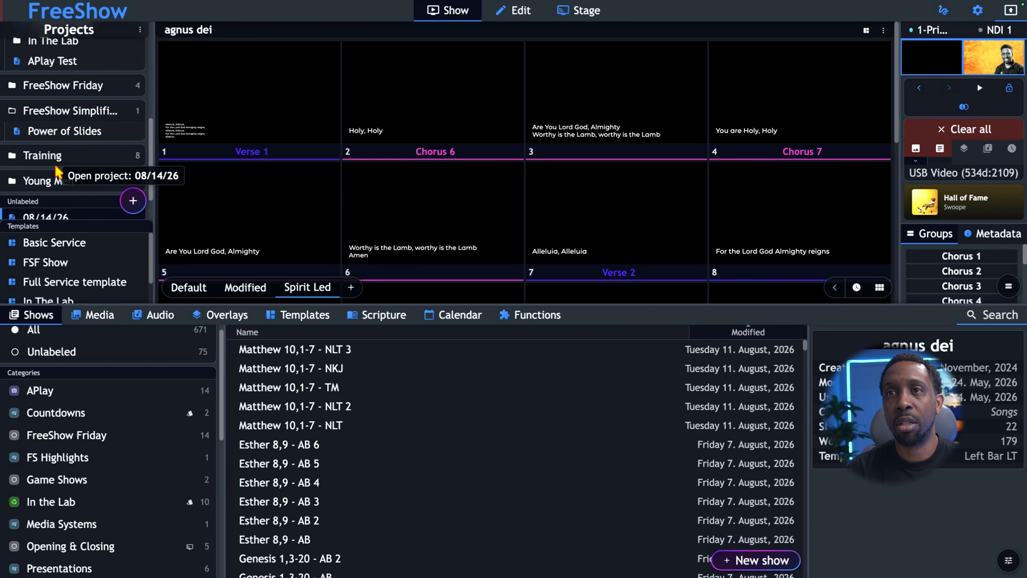
{"action": "scroll", "coordinate": [57, 172], "scroll_direction": "down", "scroll_amount": 1}
{"action": "left_click_drag", "start_coordinate": [58, 193], "coordinate": [53, 129]}
{"action": "scroll", "coordinate": [61, 118], "scroll_direction": "up", "scroll_amount": 2}
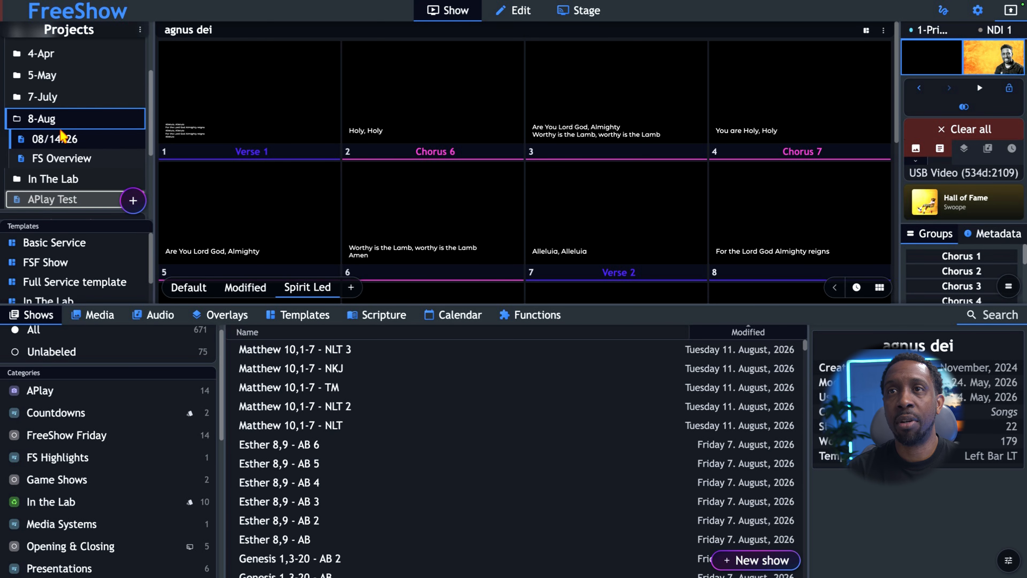
Step: Rename the 08/14/26 project in the 8-Aug folder to FSF-08/14/26
{"action": "right_click", "coordinate": [43, 142]}
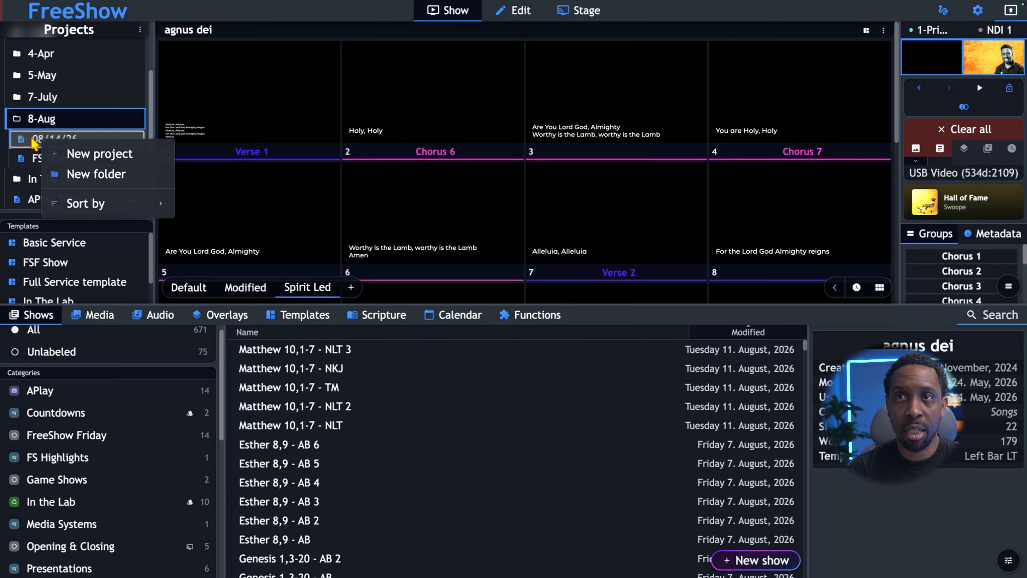
{"action": "left_click", "coordinate": [33, 142]}
{"action": "right_click", "coordinate": [33, 142]}
{"action": "left_click", "coordinate": [77, 164]}
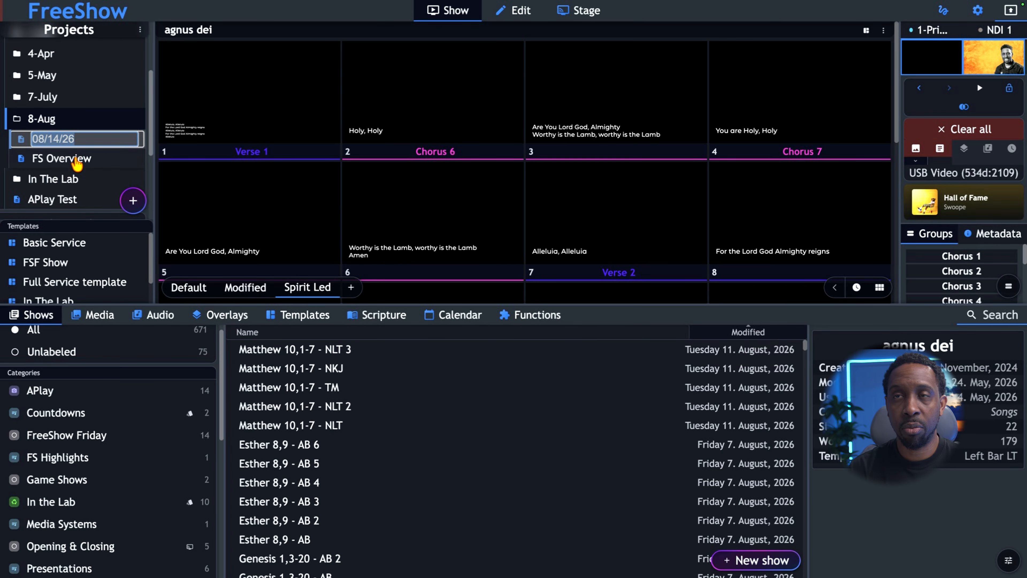
{"action": "key", "text": "F2"}
{"action": "type", "text": "FSF"}
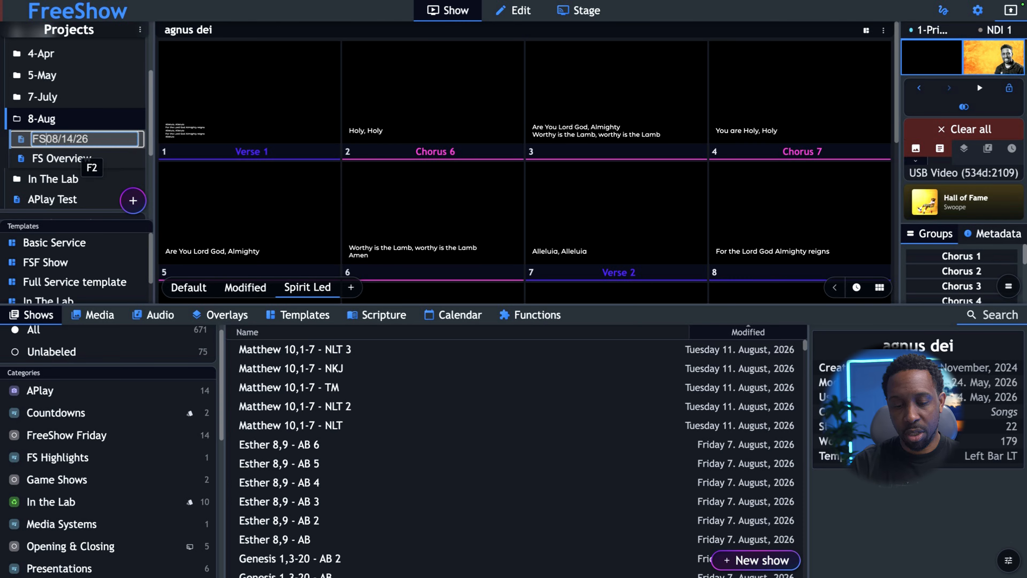
{"action": "type", "text": "-"}
{"action": "key", "text": "Return"}
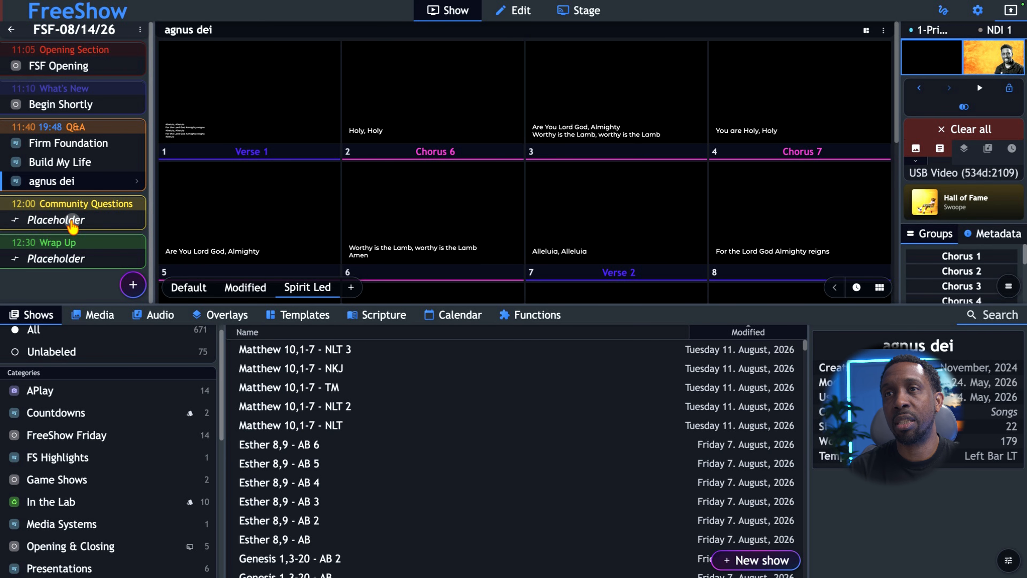
Step: Fill the Community Questions placeholder with the Renewing Worship Opening Questions show, searching for "que"
{"action": "left_click", "coordinate": [73, 226]}
{"action": "left_click", "coordinate": [526, 167]}
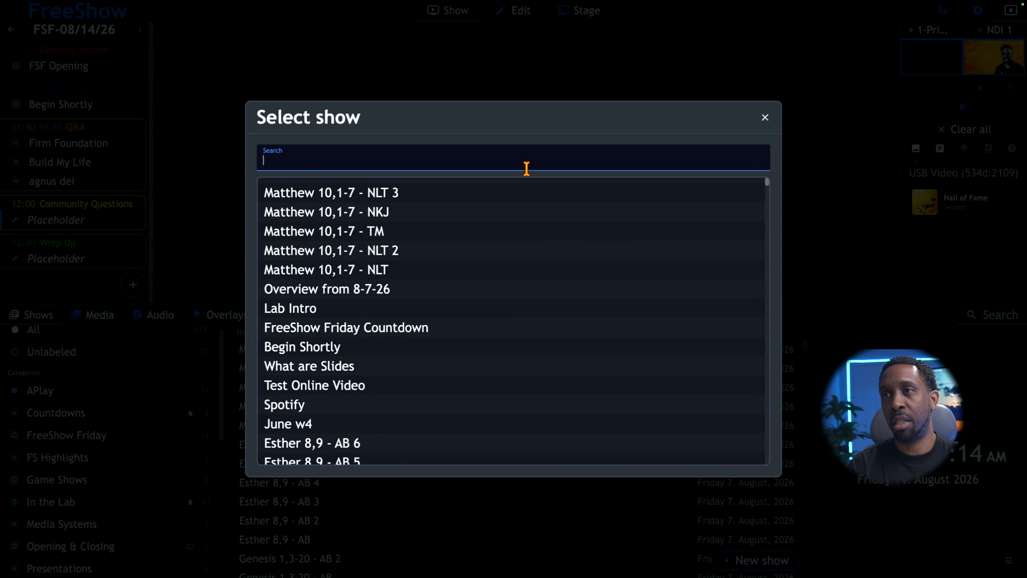
{"action": "type", "text": "que"}
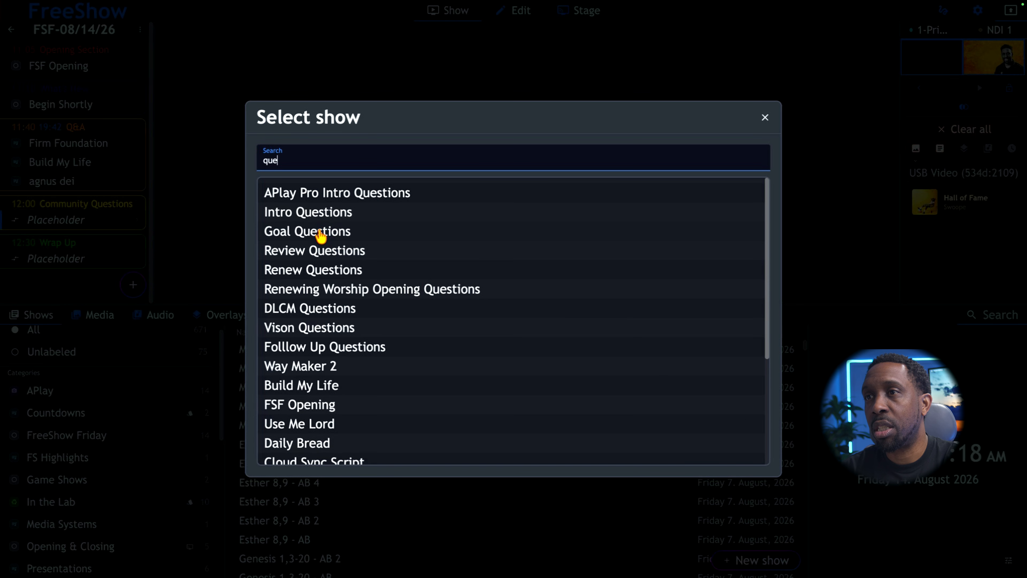
{"action": "left_click", "coordinate": [310, 288]}
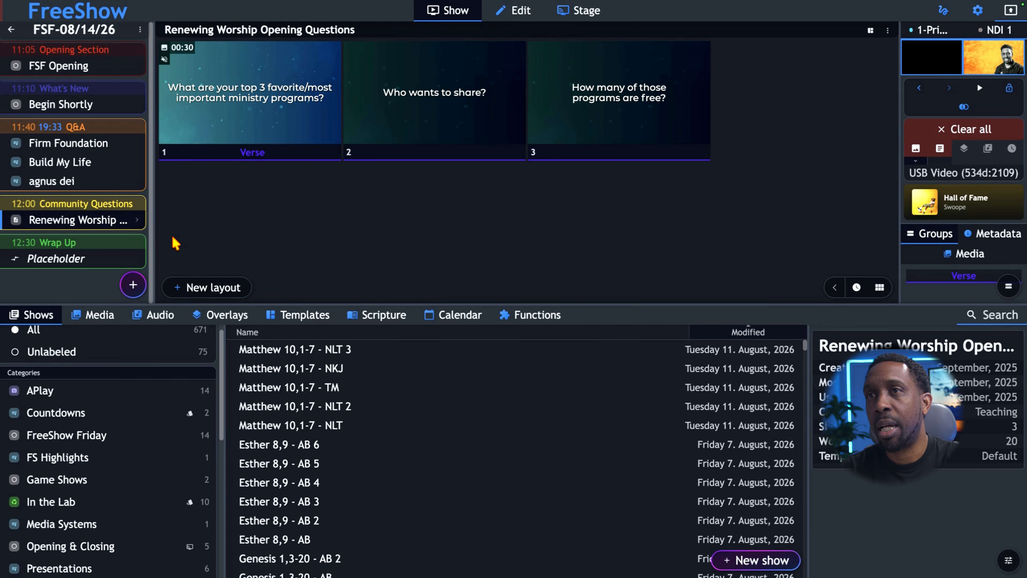
Step: Fill the Wrap Up placeholder with the Closing show, searching for "clo", and return to the projects list
{"action": "left_click", "coordinate": [71, 259]}
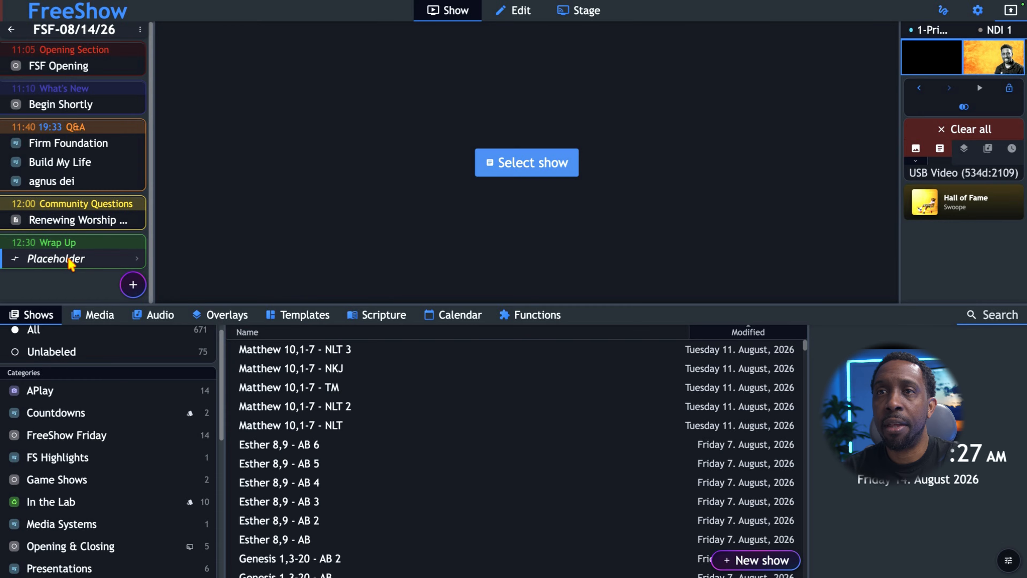
{"action": "left_click", "coordinate": [487, 178]}
{"action": "type", "text": "c"}
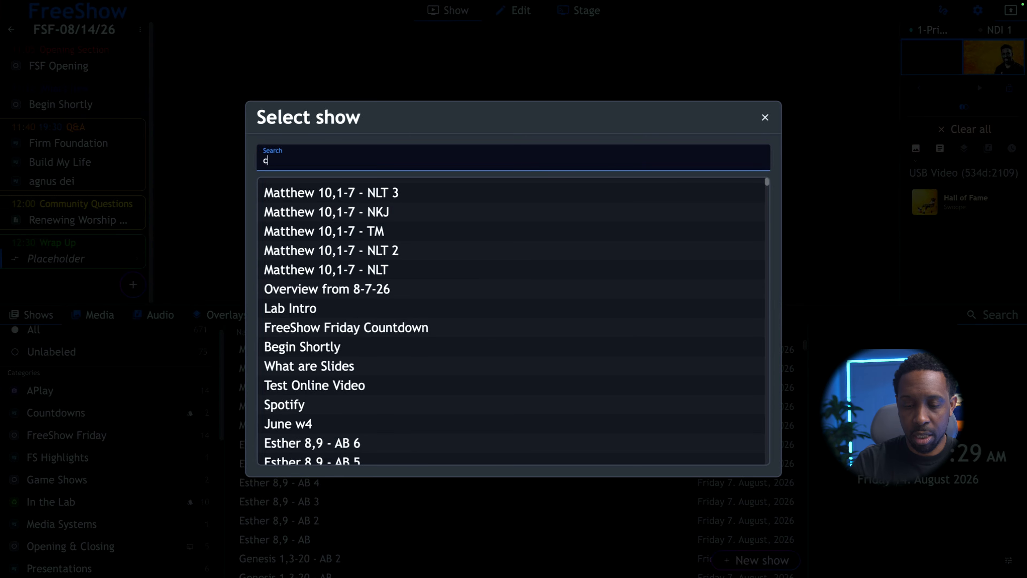
{"action": "type", "text": "lo"}
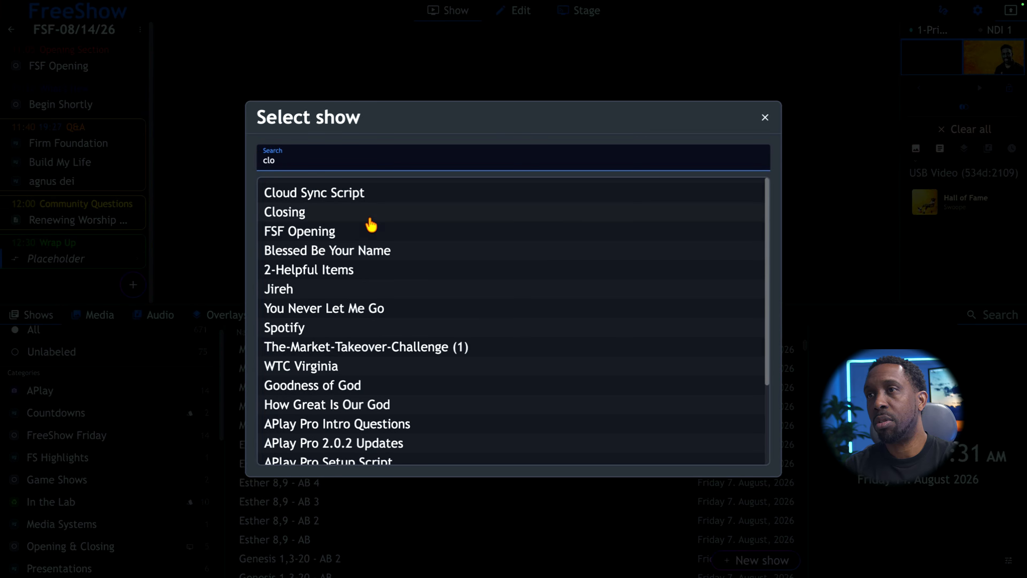
{"action": "left_click", "coordinate": [350, 213]}
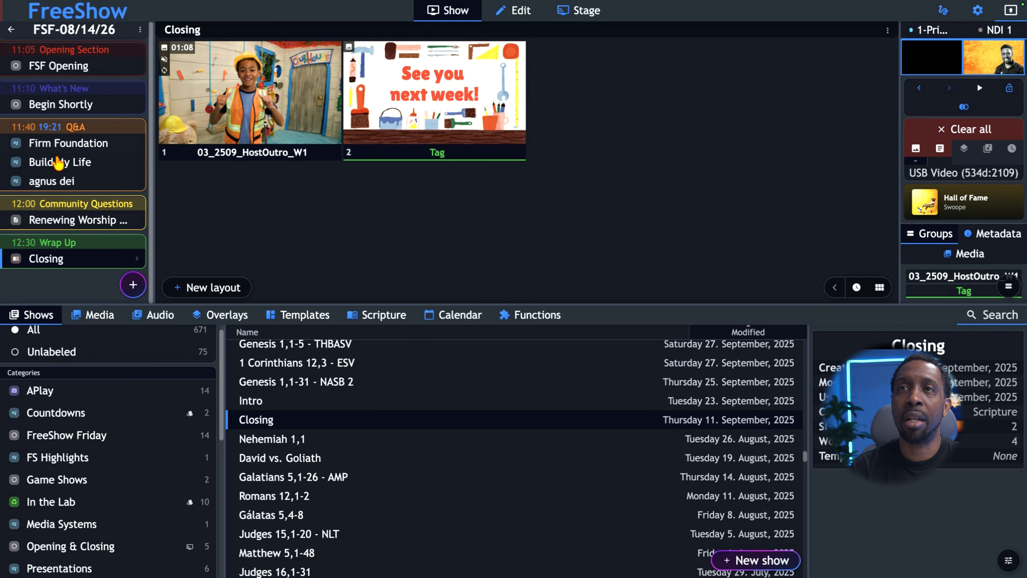
{"action": "left_click", "coordinate": [11, 29]}
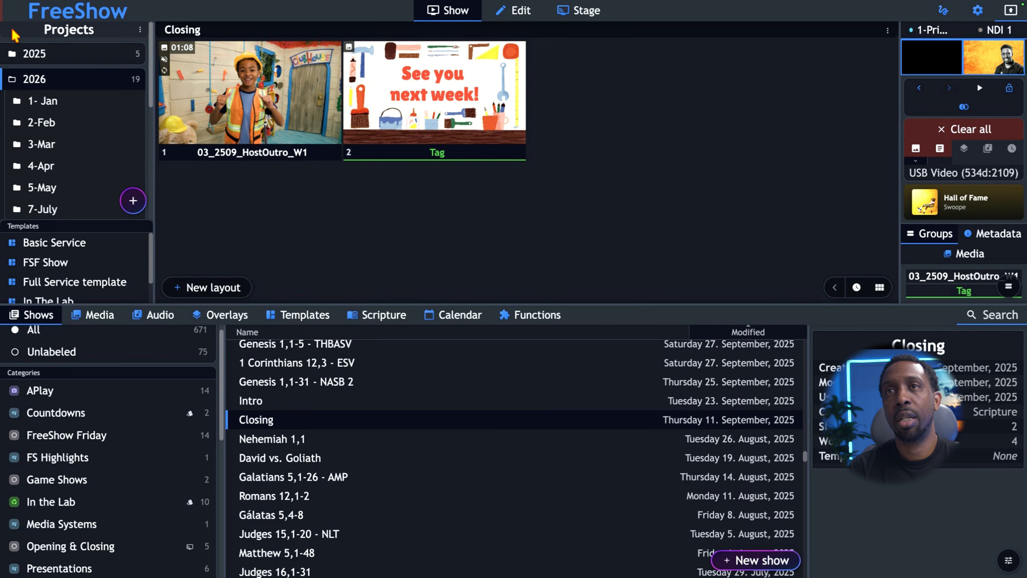